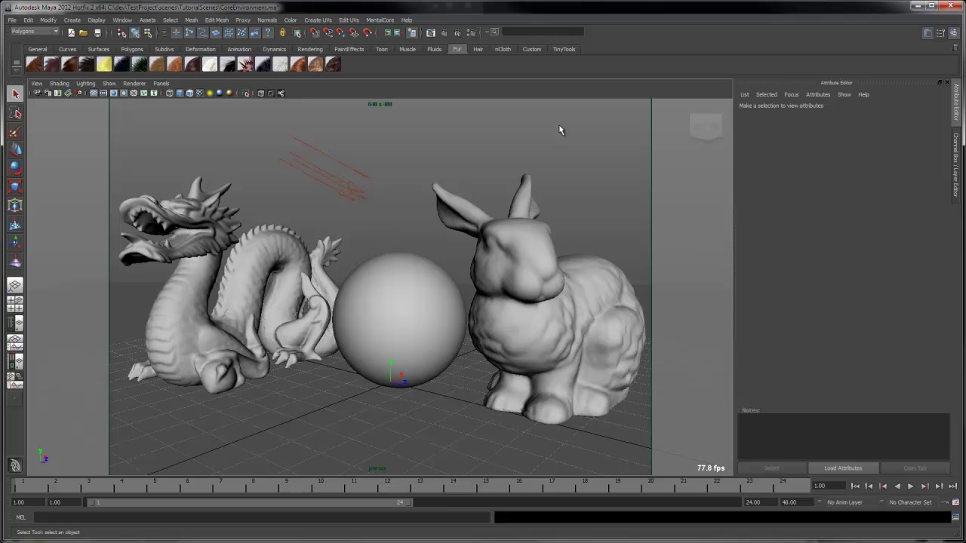
Render the current frame, then bring up Render Settings at the MentalCore Options tab
click(433, 32)
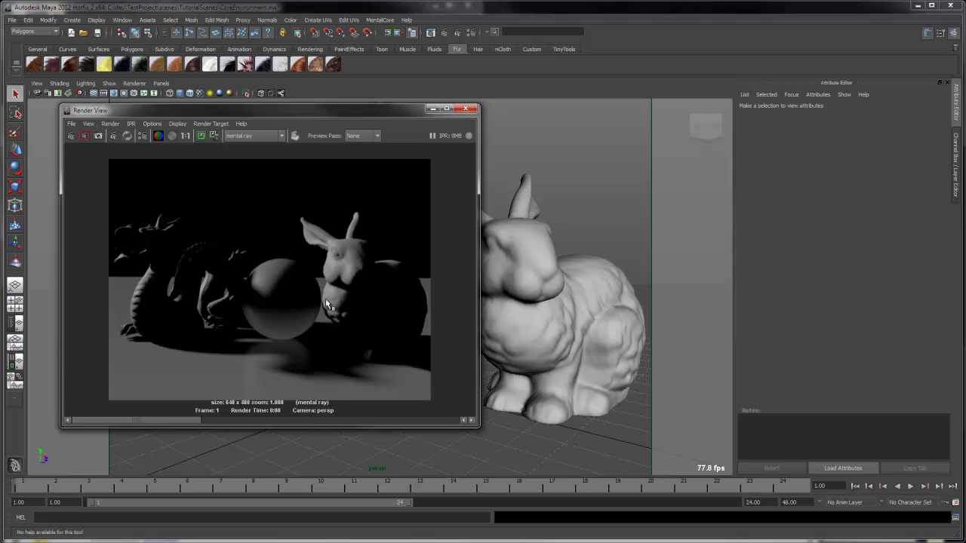
click(471, 32)
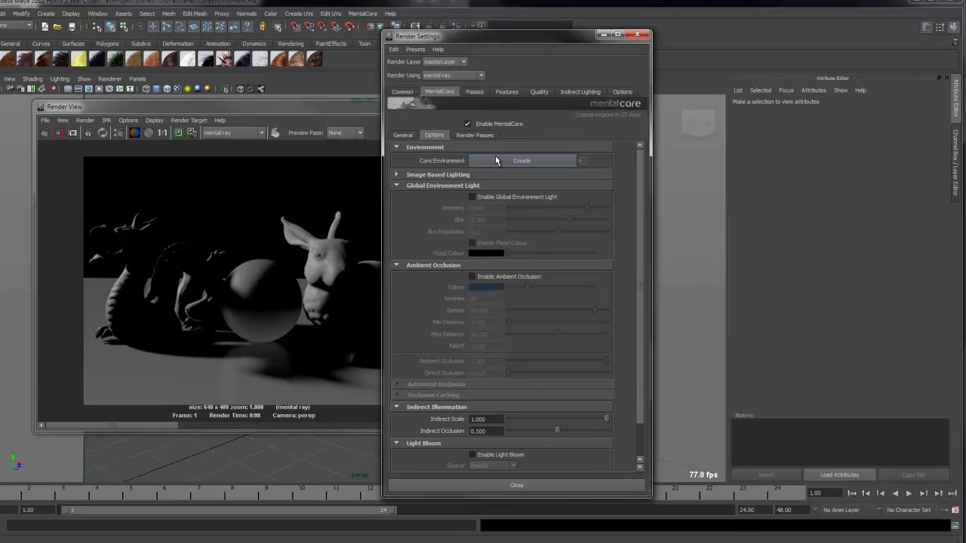
Create a core_environment and expand its Environment Lighting, Secondary and Finalgather Environment sections
click(509, 163)
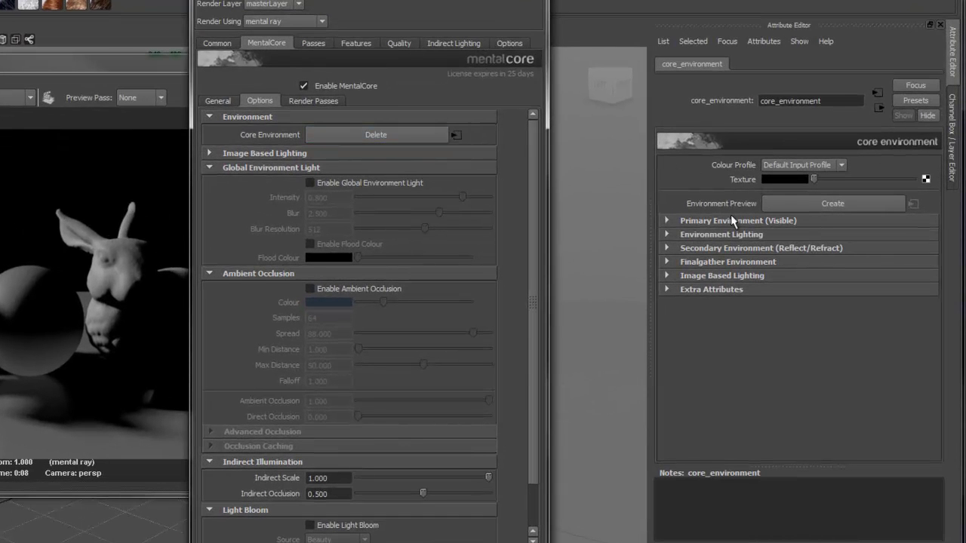
click(722, 234)
click(720, 322)
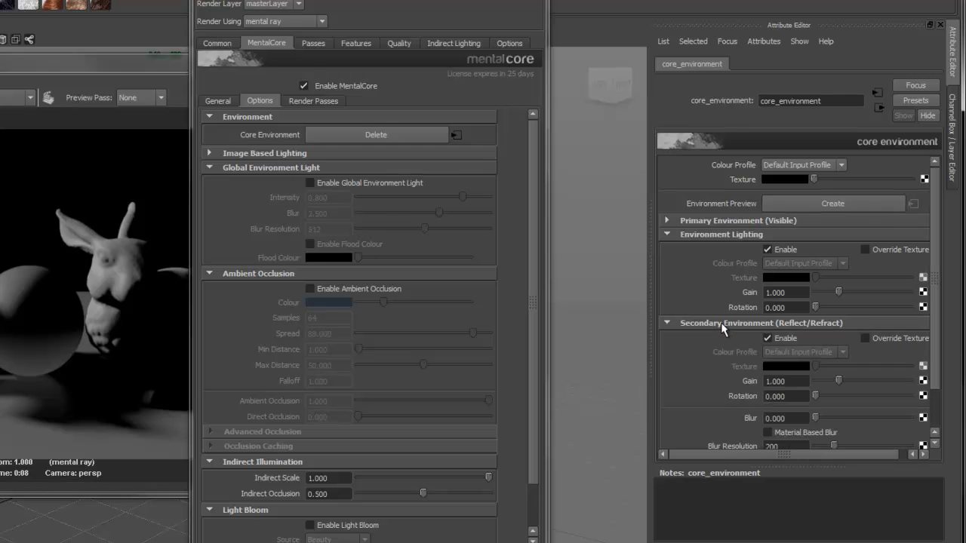
scroll(762, 329, down, 2)
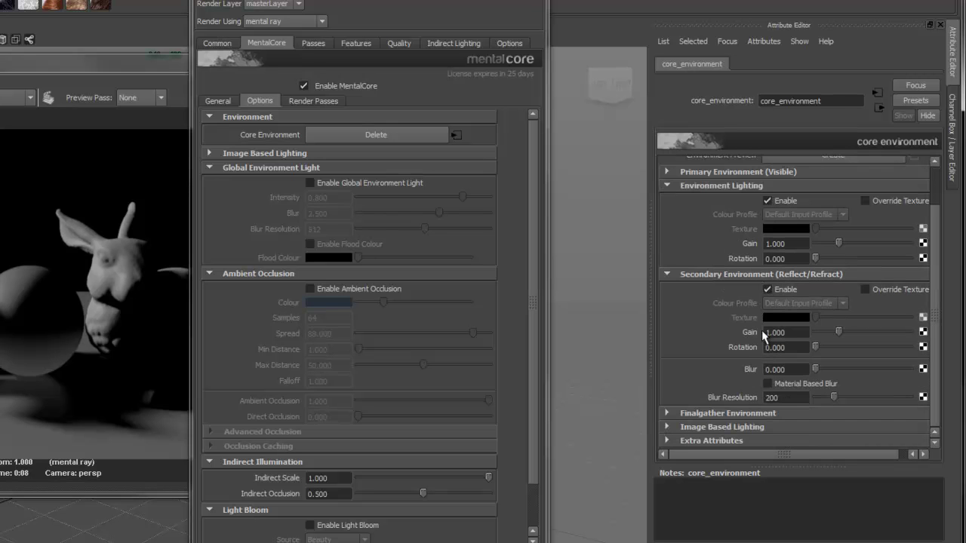
click(716, 408)
scroll(715, 405, down, 3)
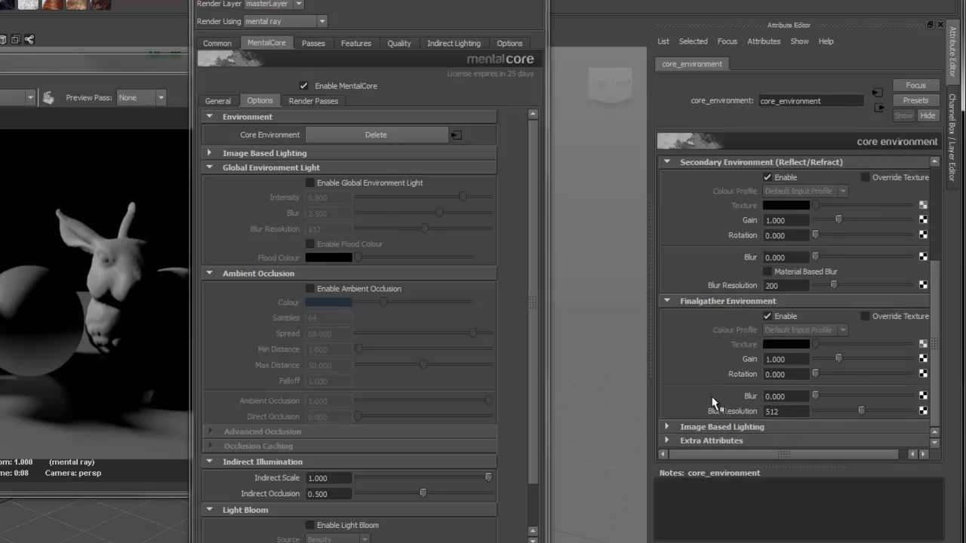
scroll(713, 404, up, 3)
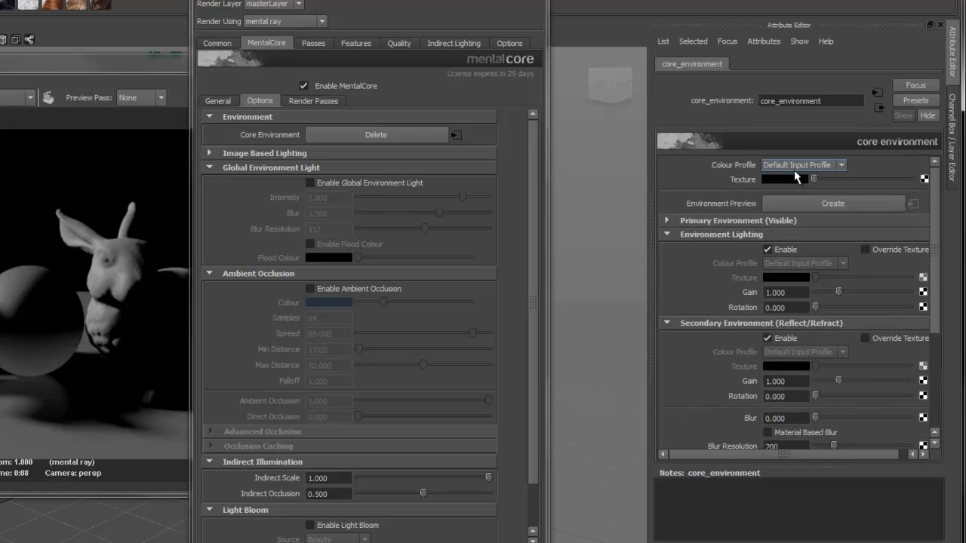
Map a File texture loading sourceimages\glacier.hdr onto the core environment's Texture
click(924, 181)
click(277, 33)
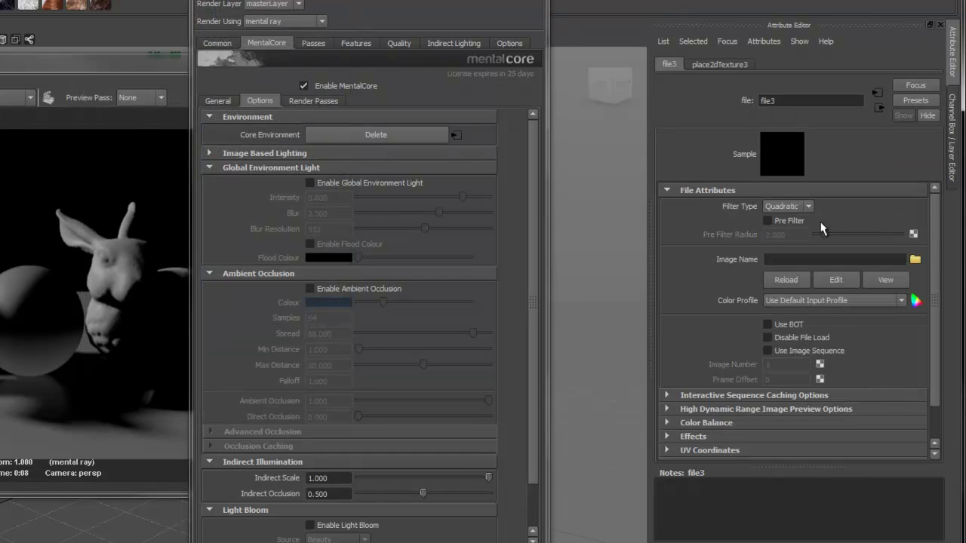
click(915, 259)
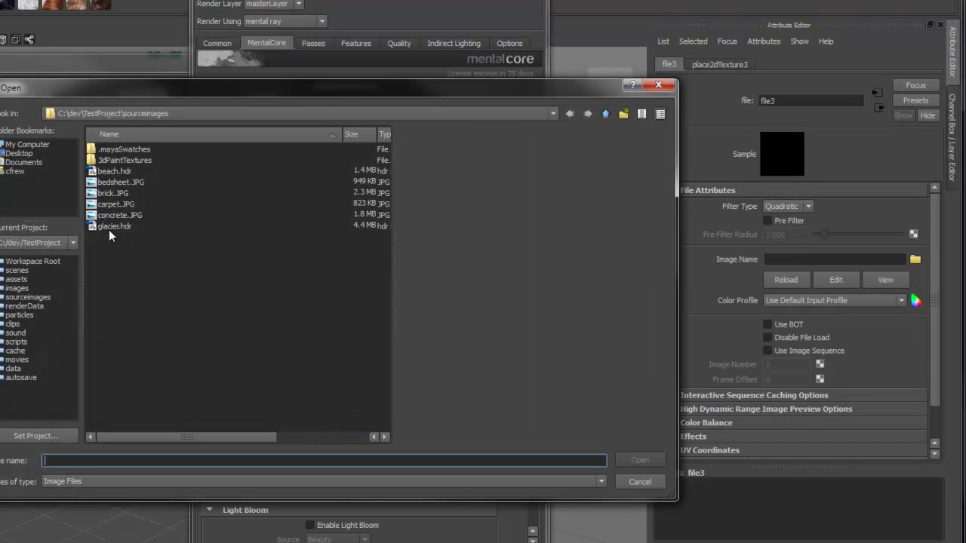
double_click(111, 227)
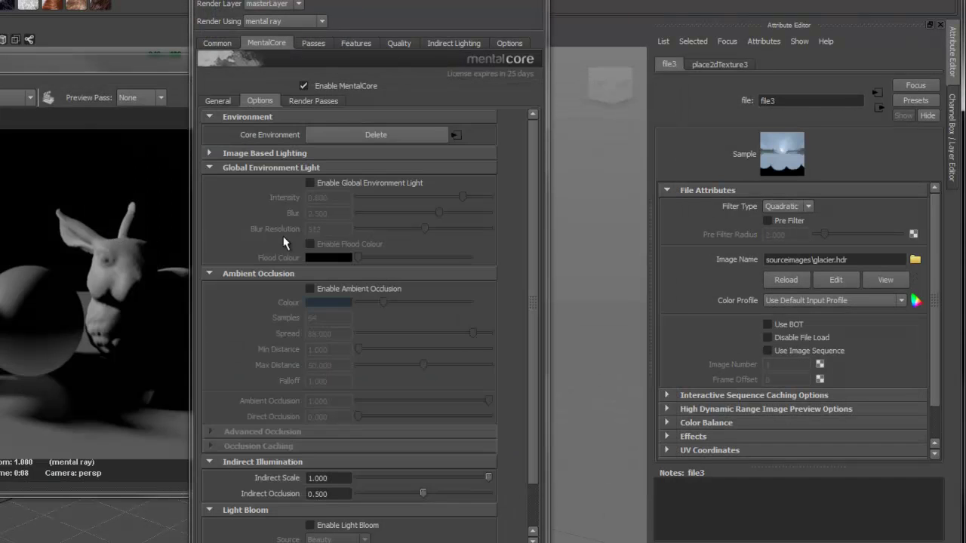
Set the core_environment's Colour Profile to Linear sRGB
click(456, 135)
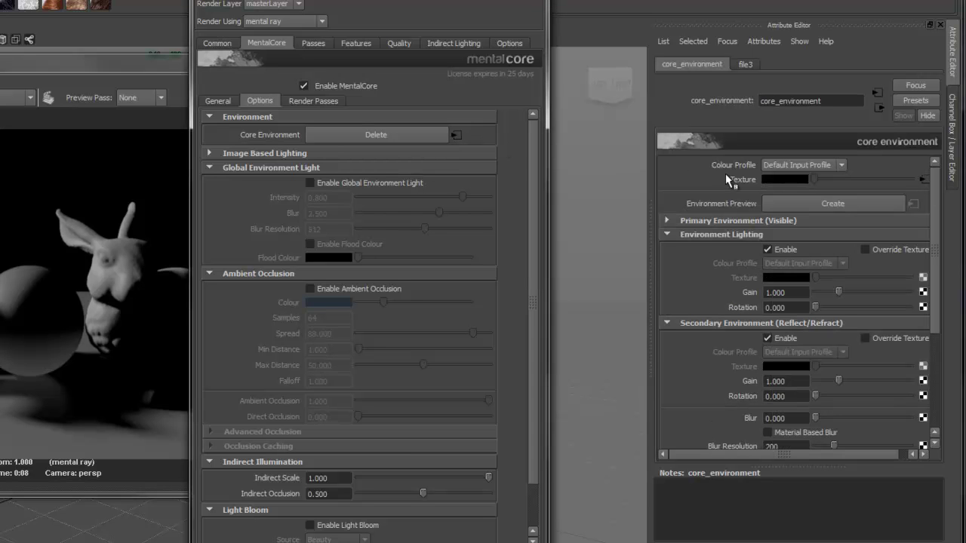
click(792, 167)
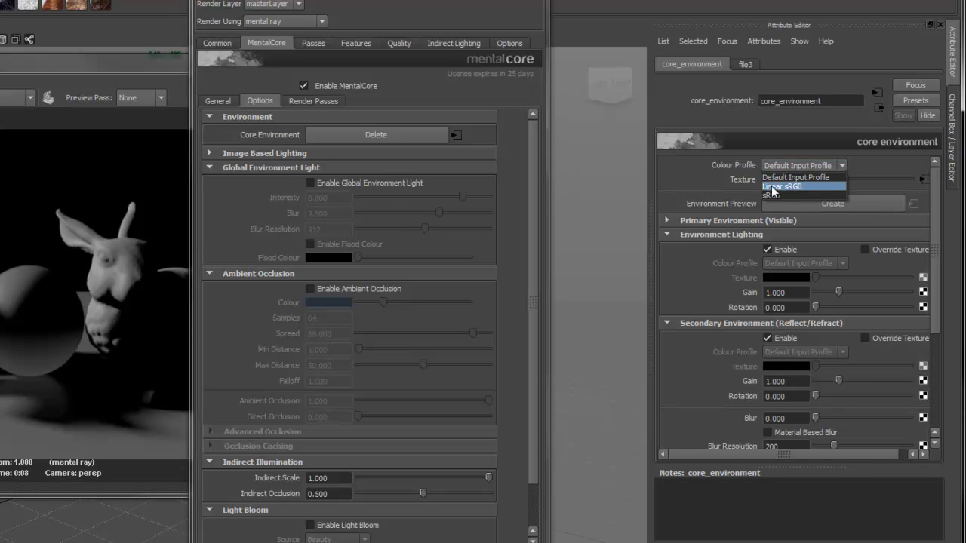
click(771, 186)
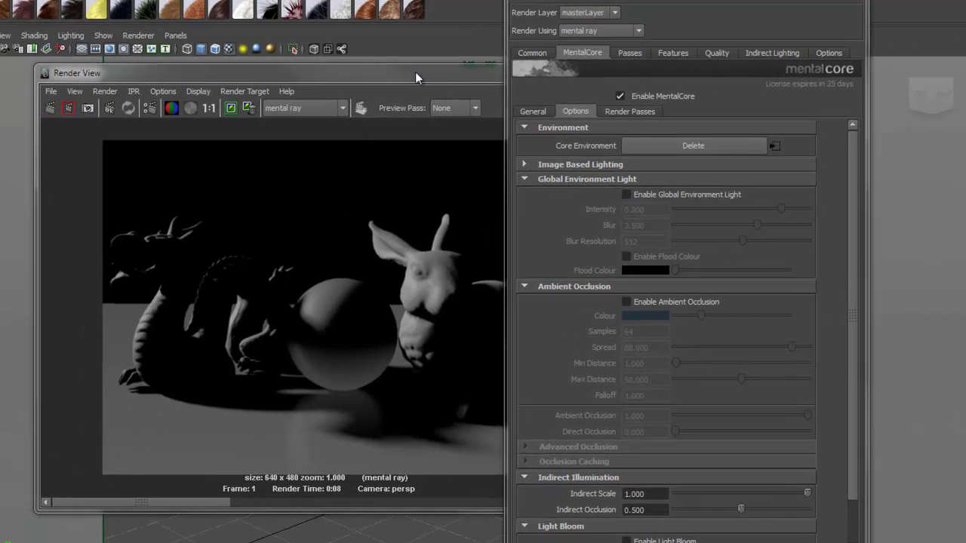
Keep the previous image and render the frame against the glacier environment
click(289, 80)
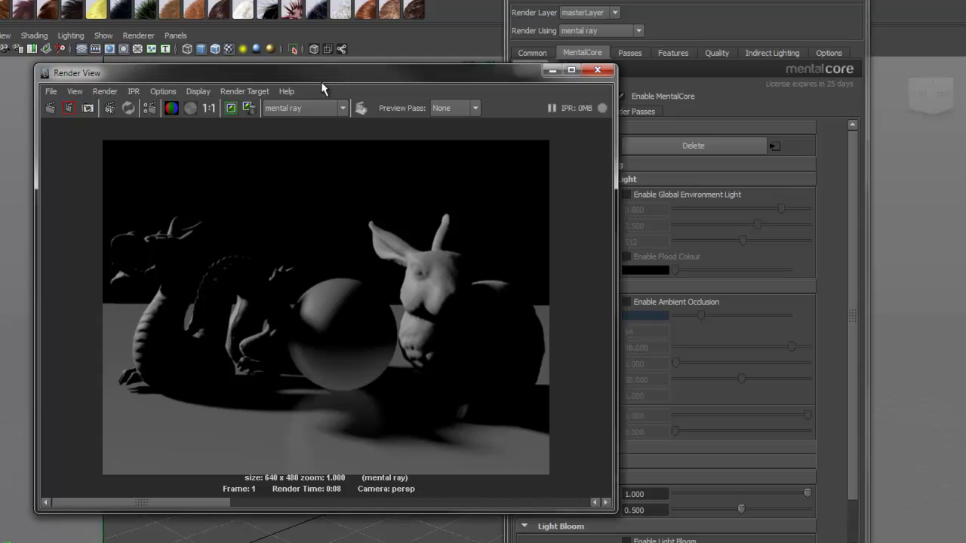
click(231, 108)
click(49, 108)
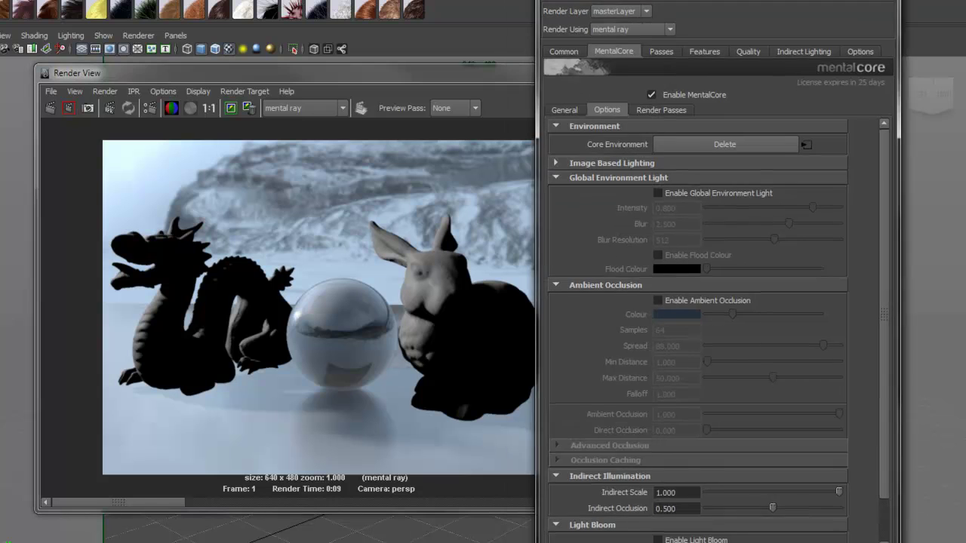
Enable Global Environment Light, keep the image and render again
click(728, 189)
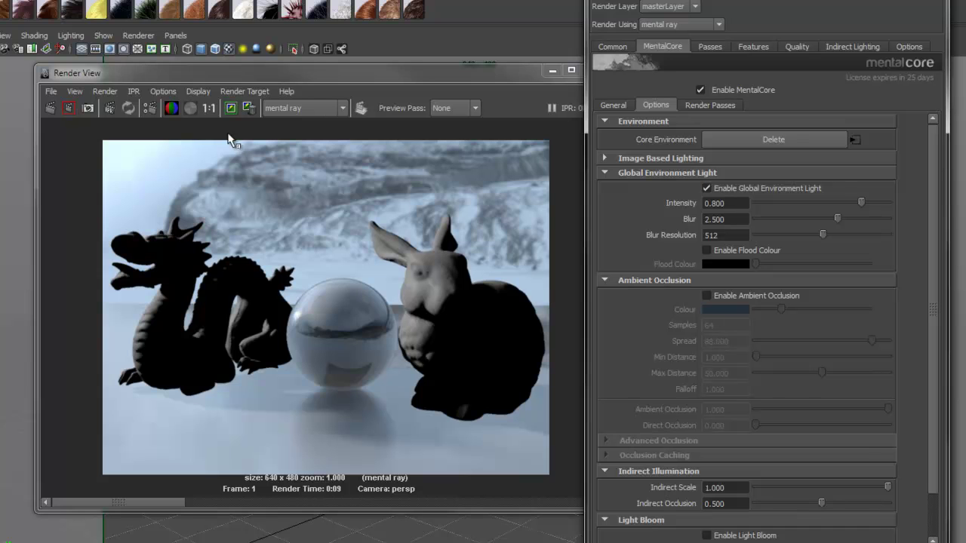
click(231, 108)
click(51, 110)
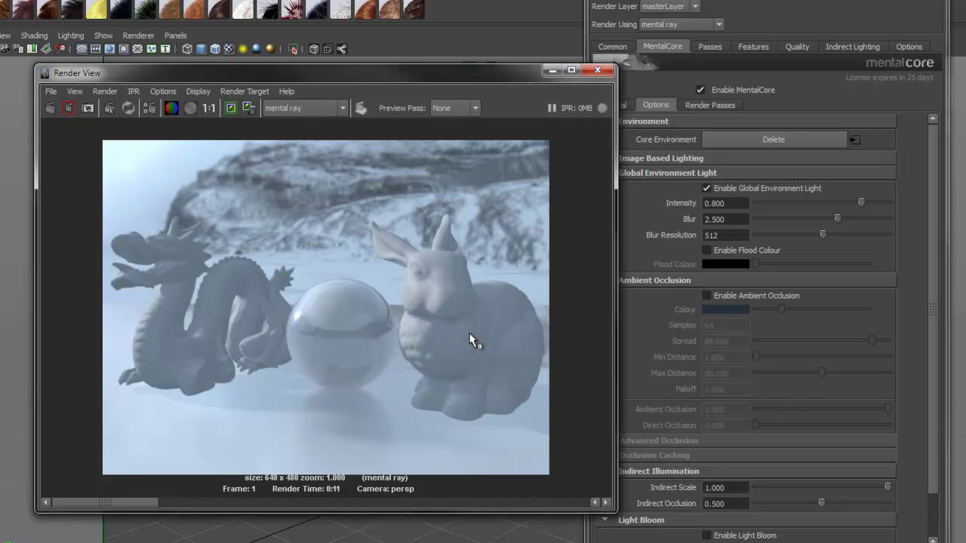
Enable Ambient Occlusion in Render Settings and render the current frame in Render View
click(729, 297)
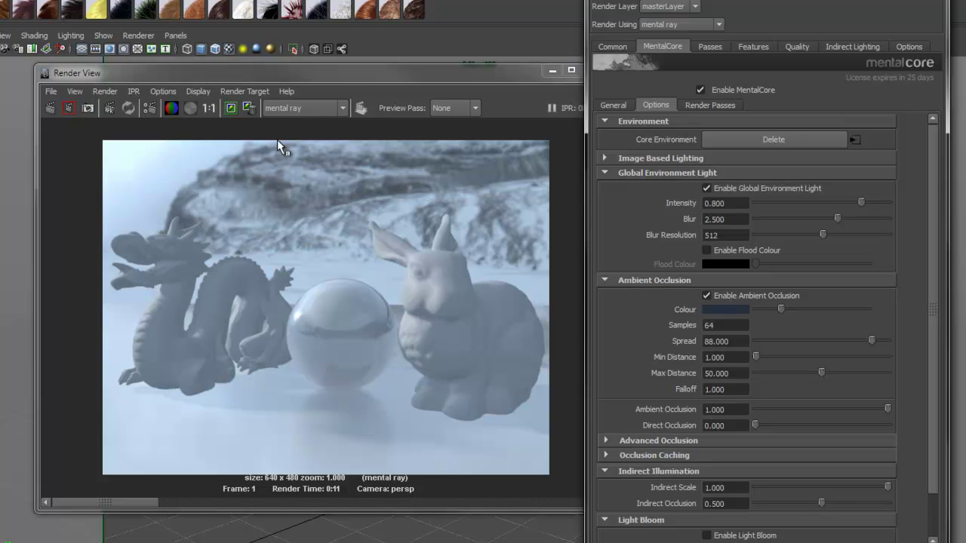
click(234, 110)
click(50, 109)
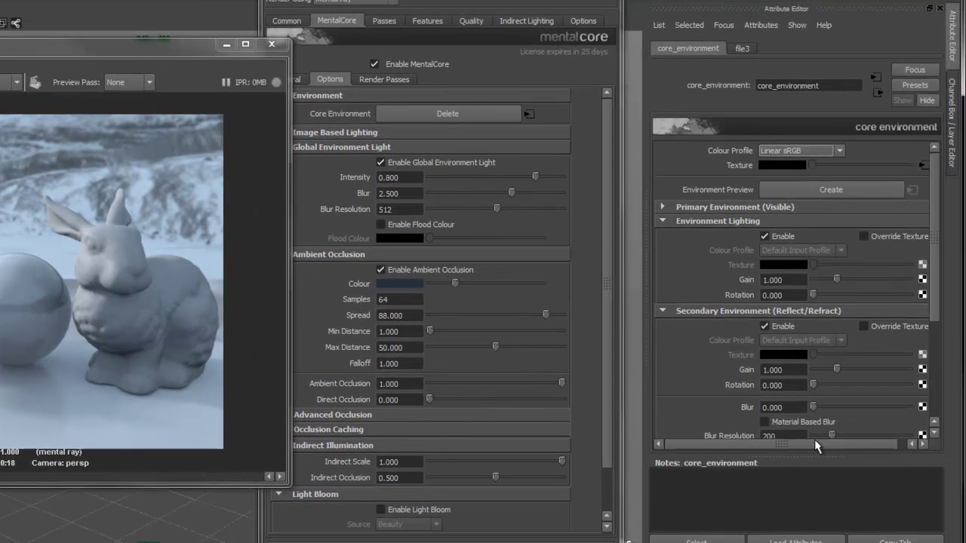
Check Override Texture under Environment Lighting and connect a new Ramp texture to it
mouse_move(814, 447)
mouse_down()
mouse_move(826, 443)
mouse_move(806, 448)
mouse_up()
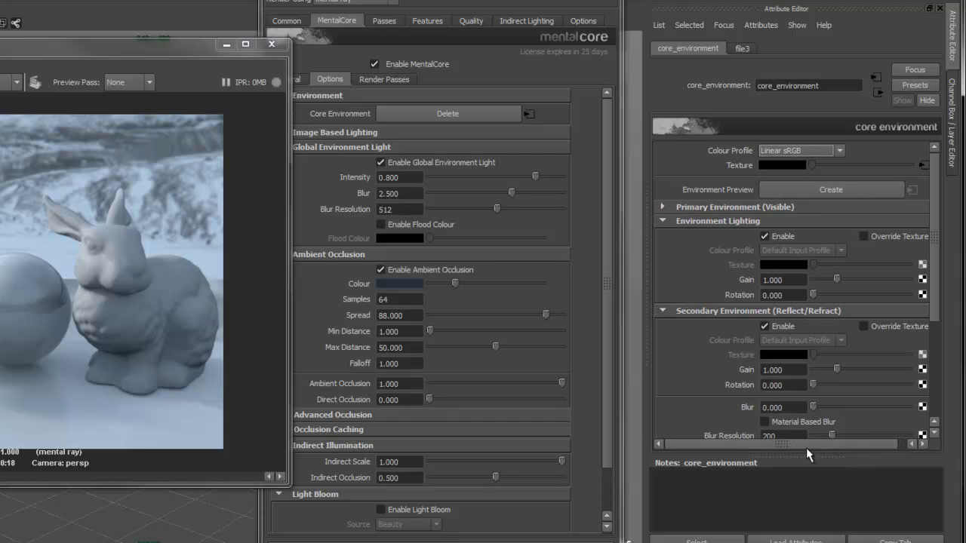
click(884, 238)
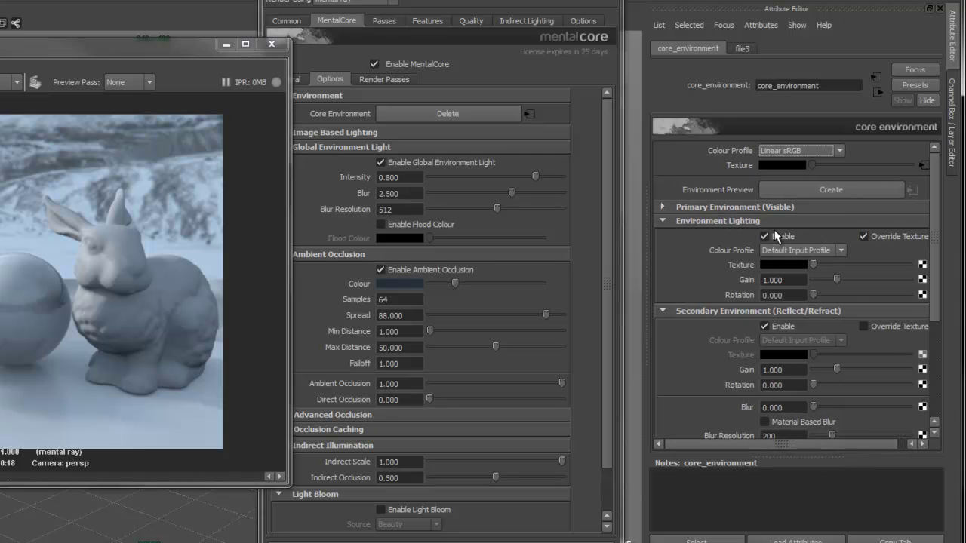
click(921, 266)
click(252, 167)
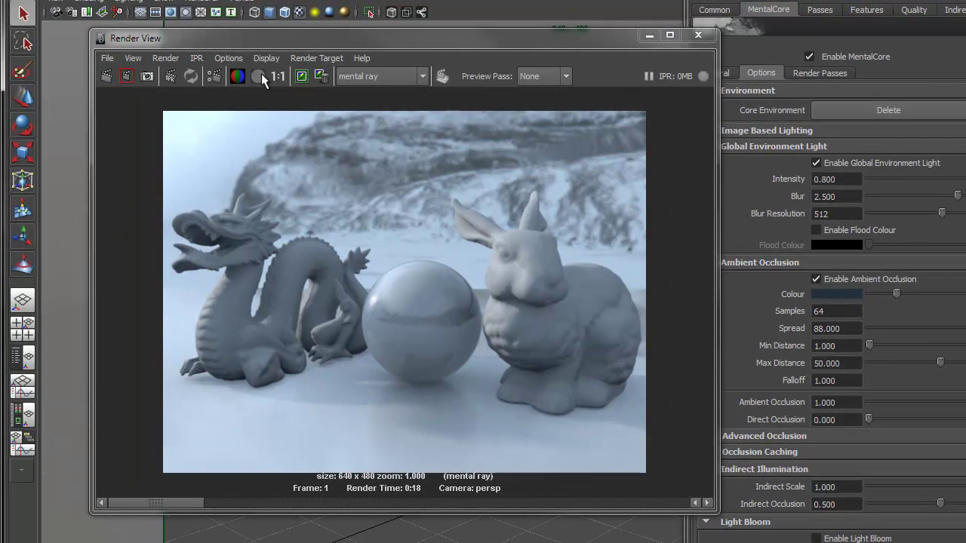
Redo the render with ramp lighting, show core_environment, and scrub back to the previous image
click(107, 76)
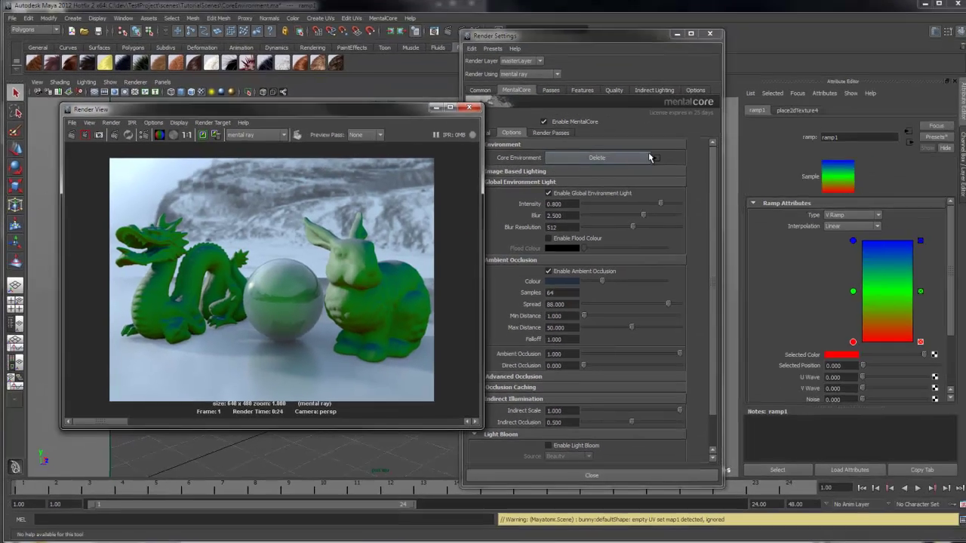
click(653, 157)
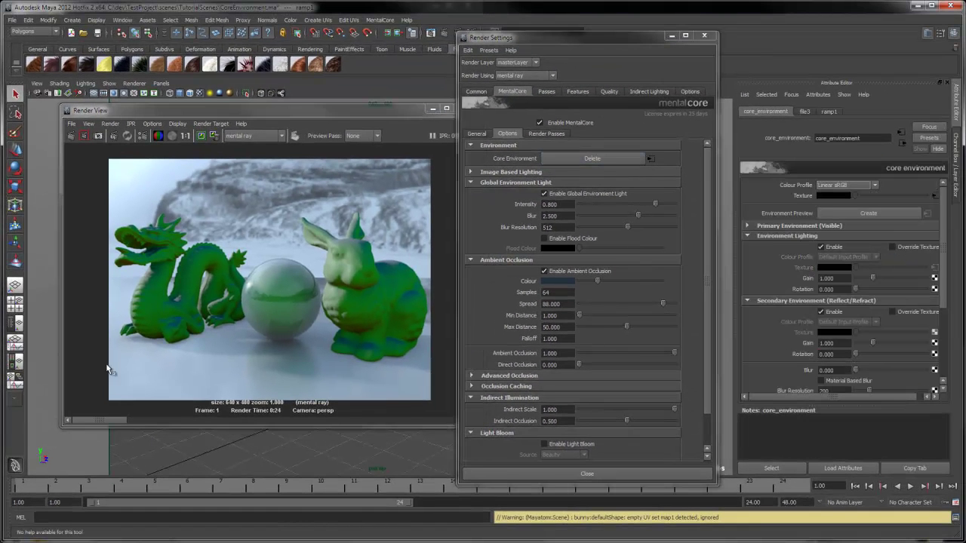
drag(104, 420, 150, 423)
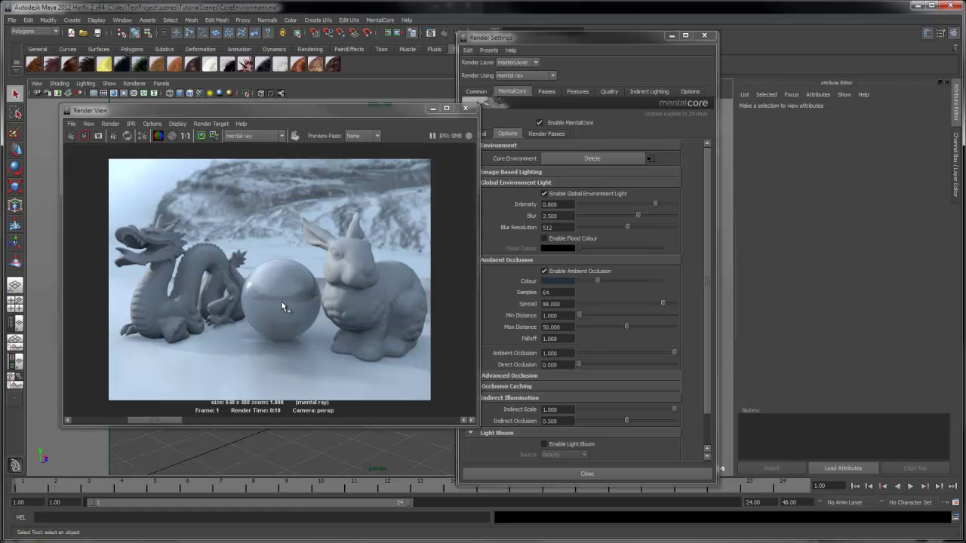
Inspect the floor's reflective_floor Reflection sections, then show core_environment's secondary and final gather settings
click(308, 461)
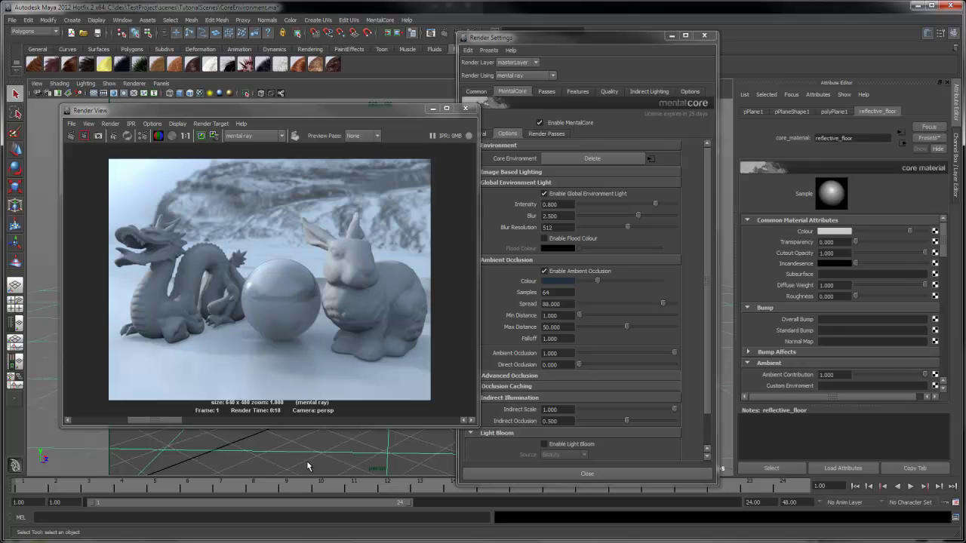
scroll(802, 261, down, 3)
scroll(803, 261, down, 4)
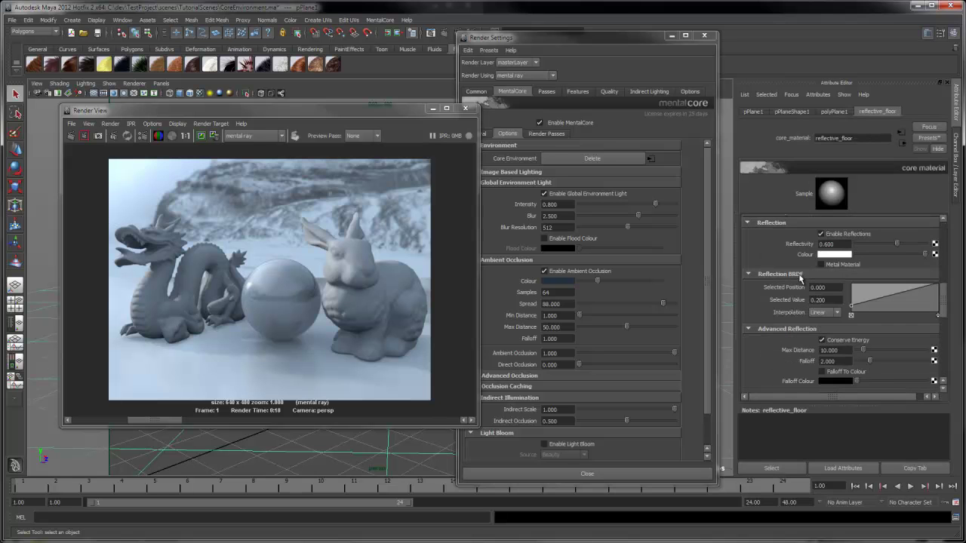
scroll(793, 277, down, 1)
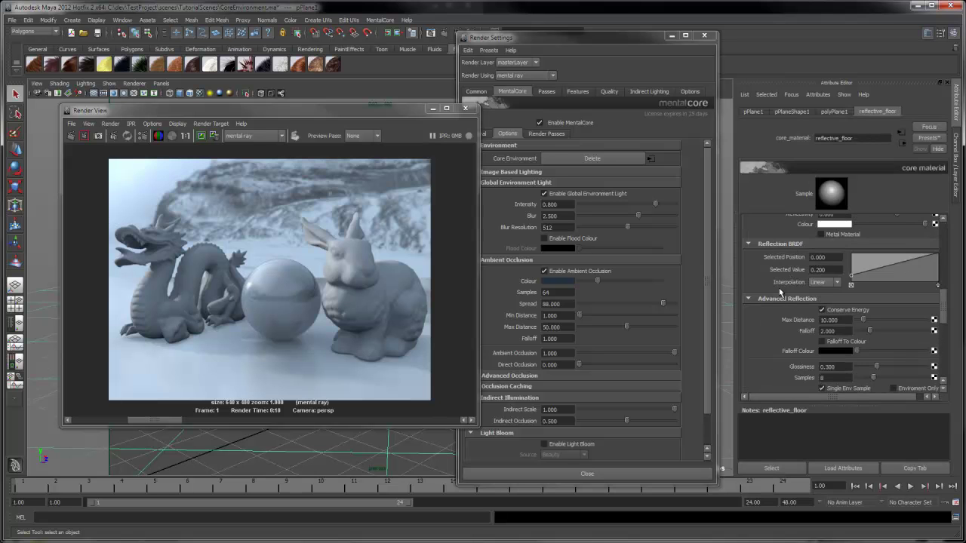
scroll(822, 304, down, 2)
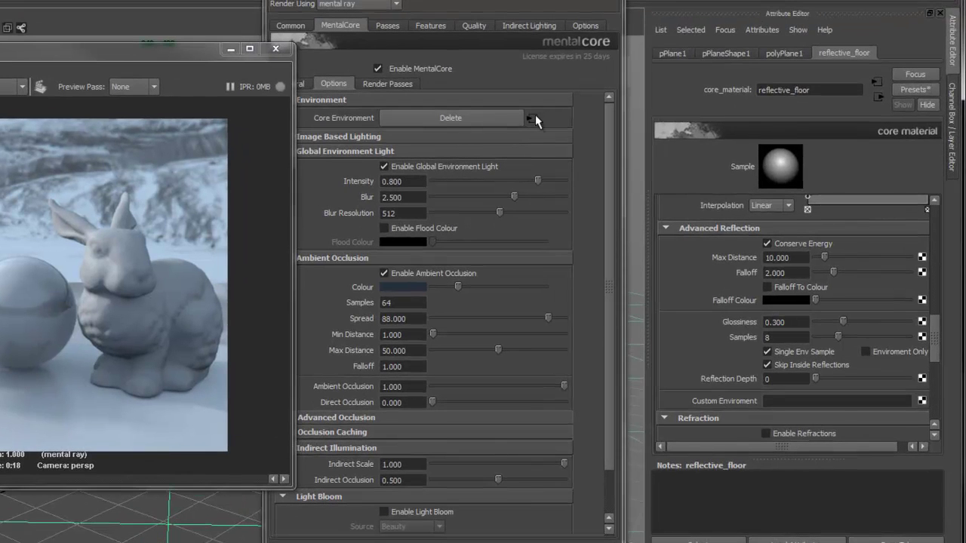
click(533, 119)
scroll(758, 313, down, 4)
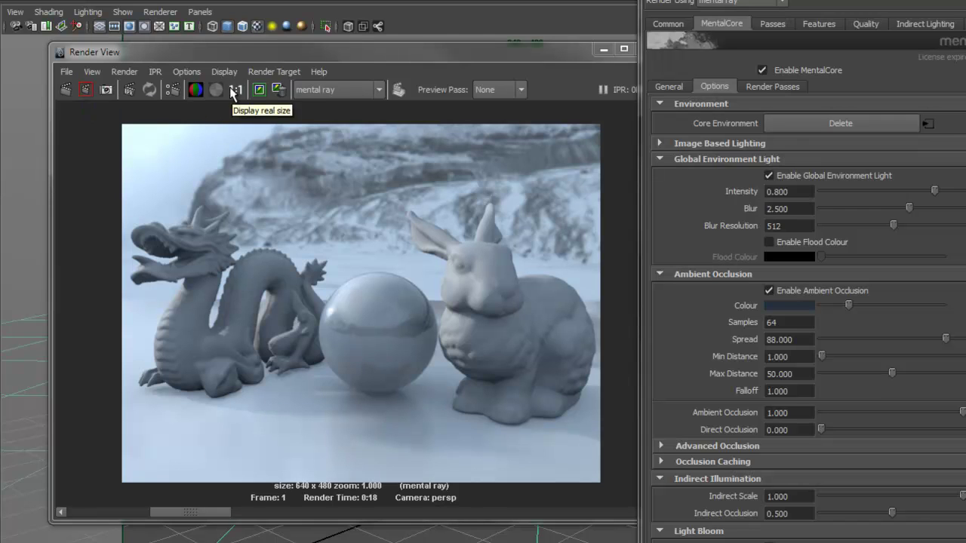
Redo the render with Material Based Blur and compare it against the previous stored render
click(128, 95)
click(66, 90)
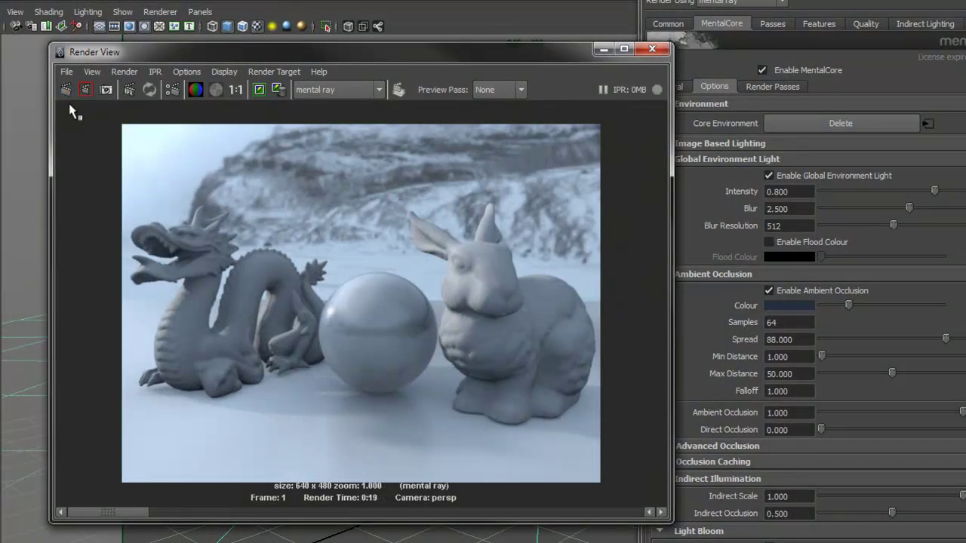
click(188, 517)
drag(188, 518, 118, 515)
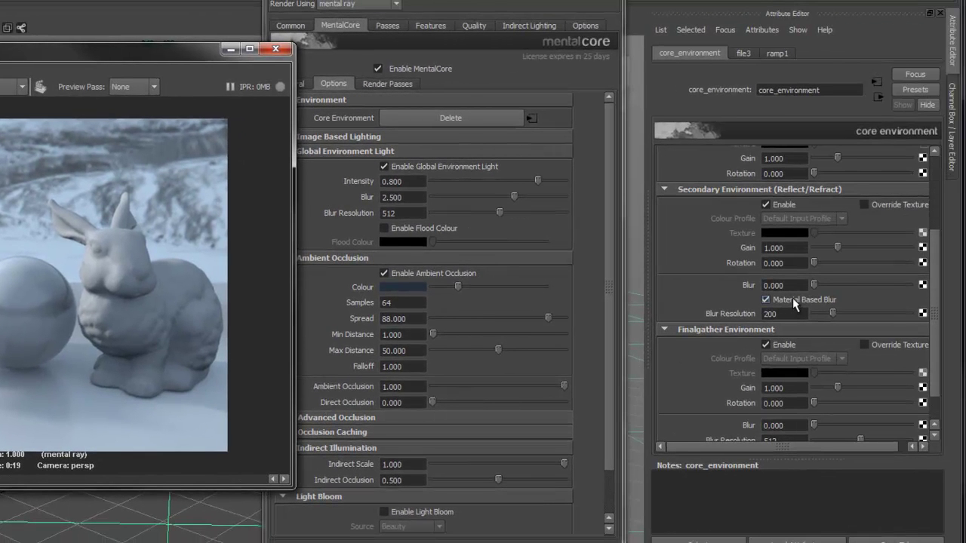
Turn off Material Based Blur, set Secondary Environment Blur to 1.0, and re-render
click(792, 300)
click(796, 285)
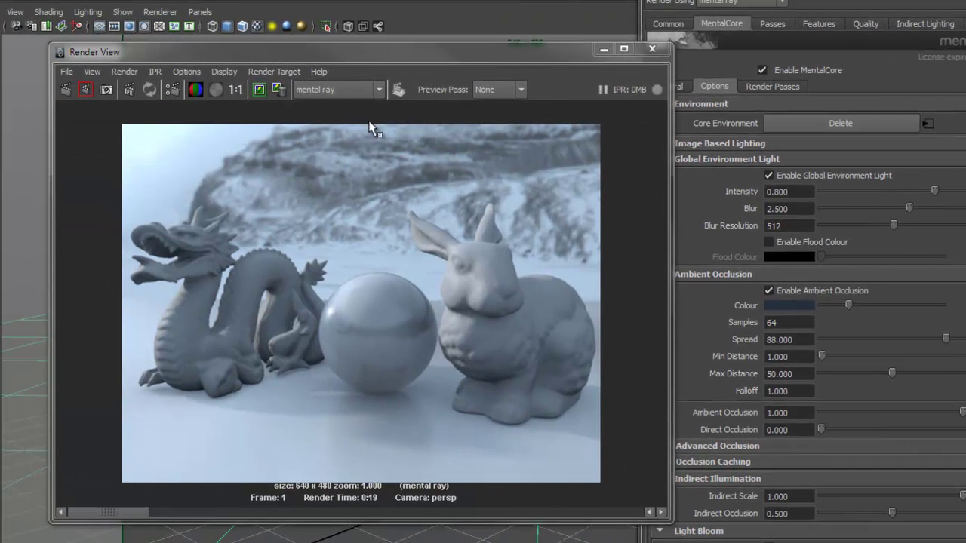
click(255, 88)
click(66, 89)
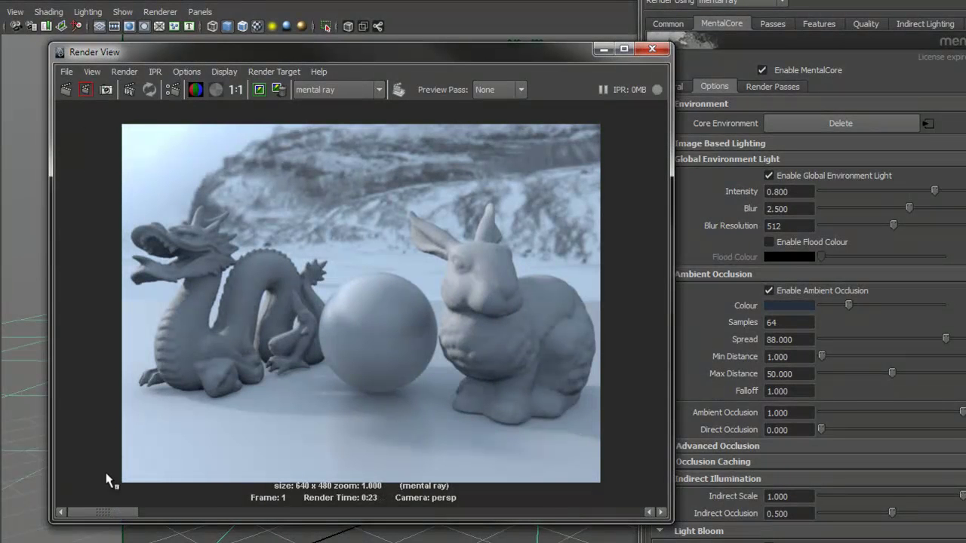
mouse_move(104, 513)
mouse_down()
mouse_move(168, 519)
mouse_move(108, 518)
mouse_up()
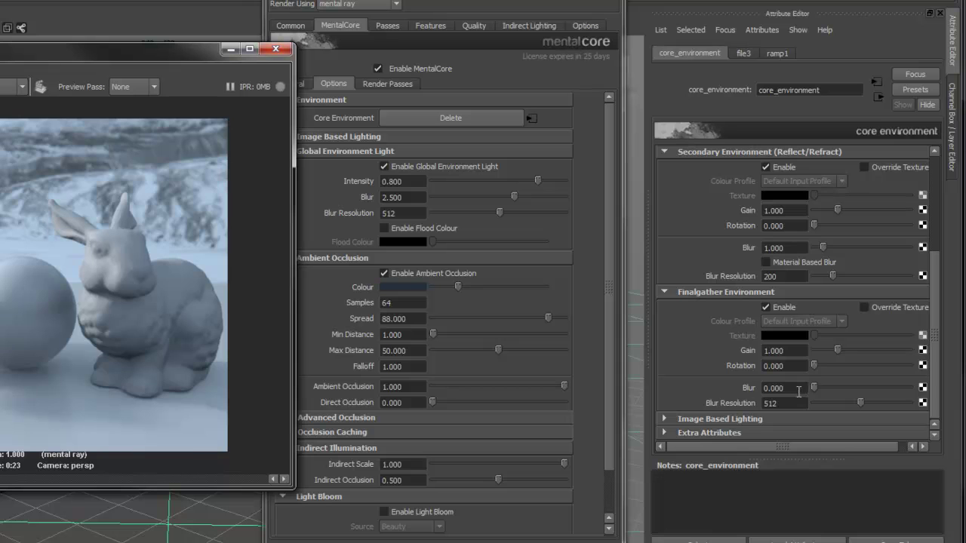
Return to core_environment and expand its Image Based Lighting settings
click(787, 389)
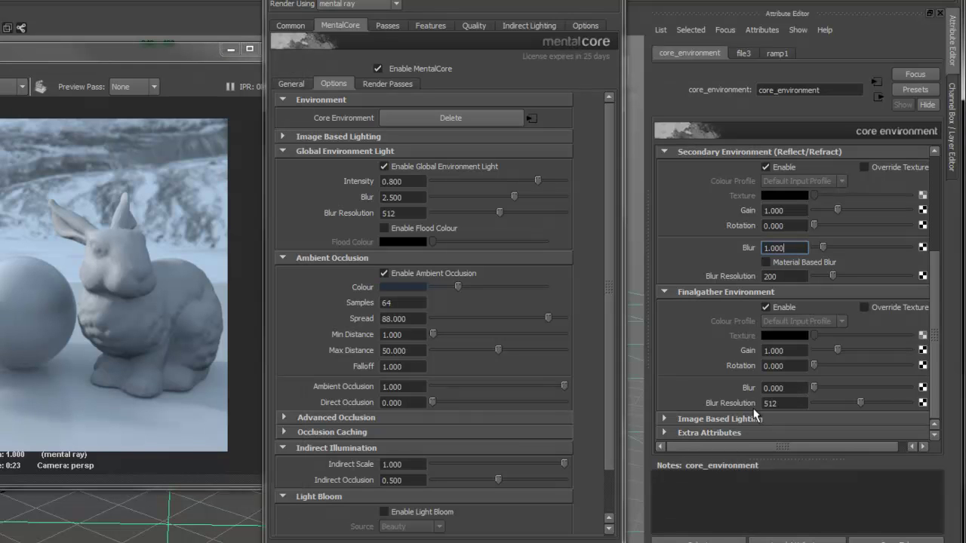
click(688, 420)
scroll(694, 422, down, 3)
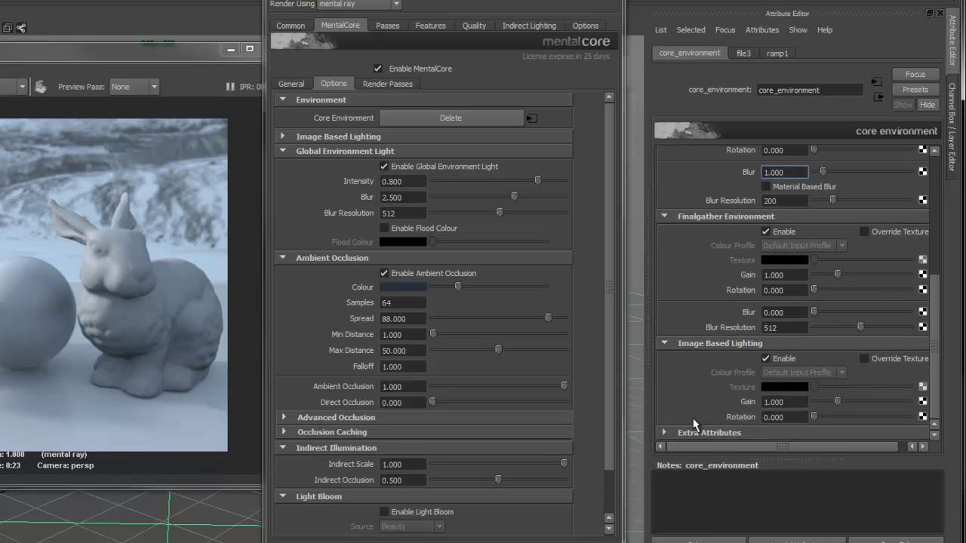